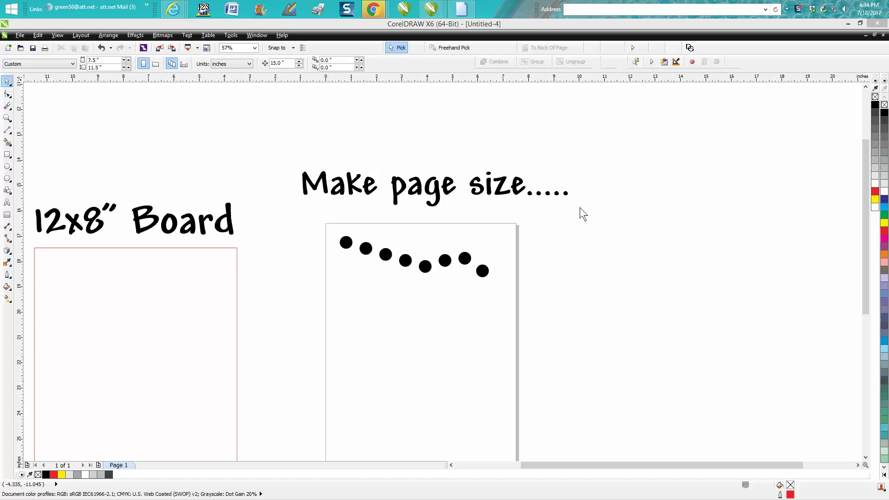
{"action": "scroll", "coordinate": [598, 211], "scroll_direction": "down", "scroll_amount": 2}
{"action": "scroll", "coordinate": [598, 212], "scroll_direction": "down", "scroll_amount": 1}
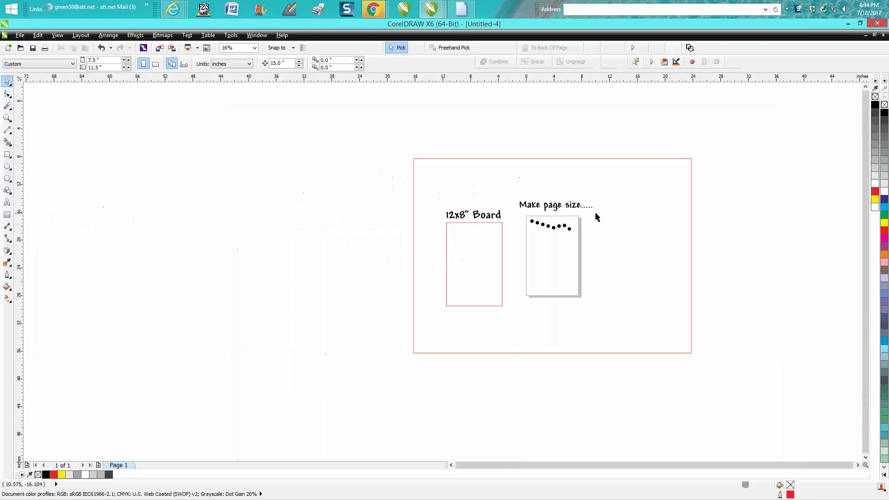
- Select the large locked rectangle and zoom in on the board and dotted page
{"action": "left_click", "coordinate": [419, 163]}
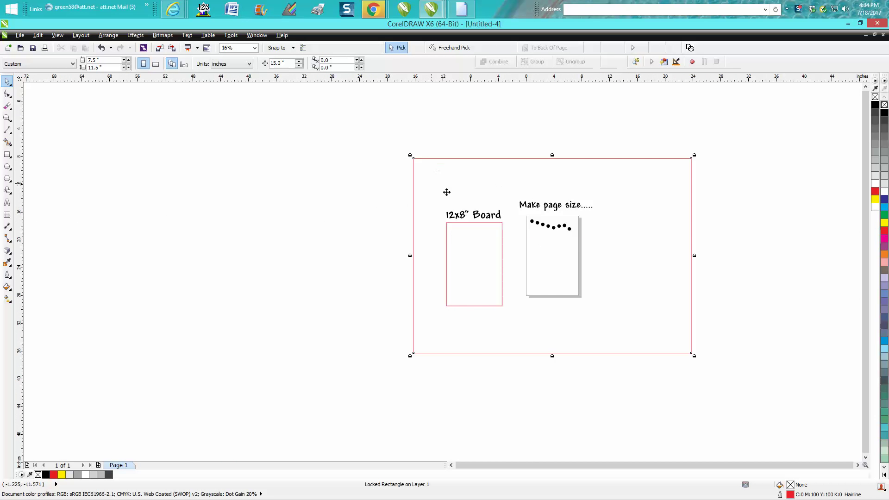
{"action": "left_click", "coordinate": [8, 118]}
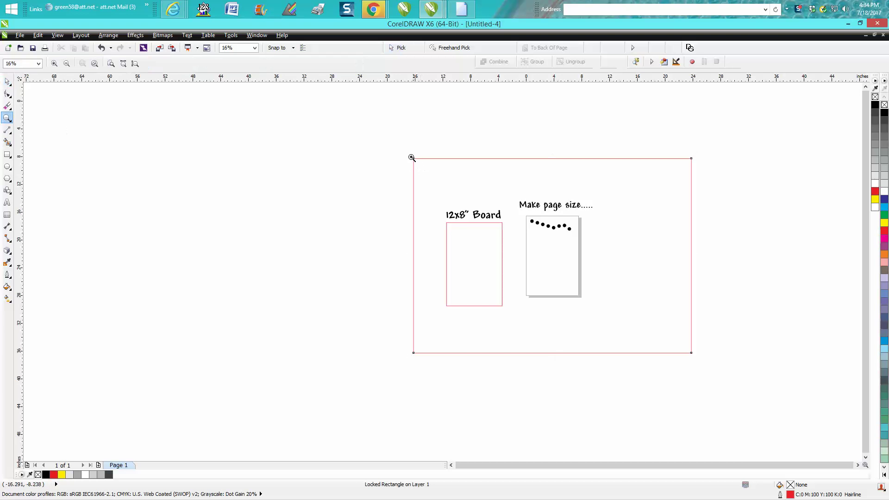
{"action": "left_click_drag", "start_coordinate": [405, 153], "coordinate": [732, 365]}
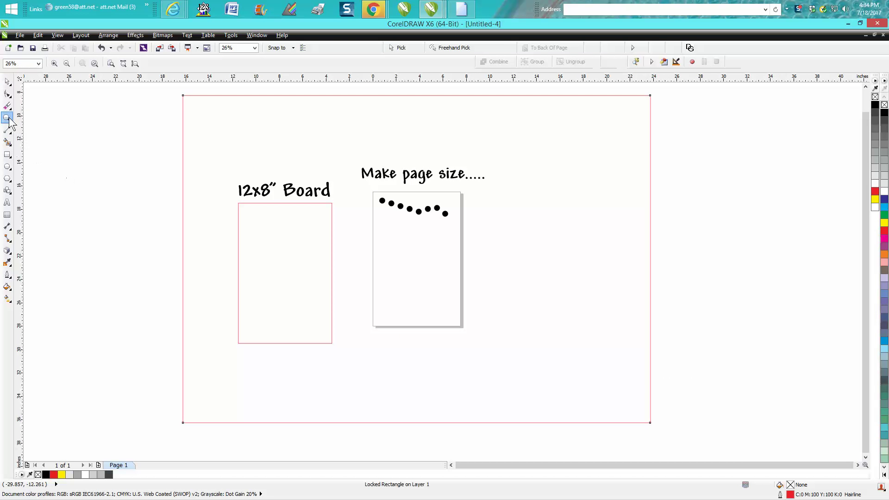
{"action": "left_click_drag", "start_coordinate": [169, 152], "coordinate": [620, 374]}
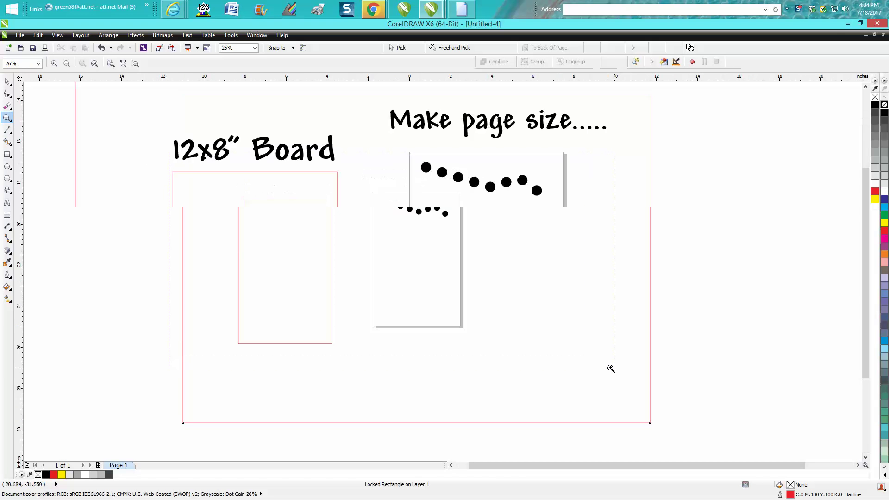
- Marquee-select all eight black dots along the page's top edge
{"action": "left_click", "coordinate": [8, 84]}
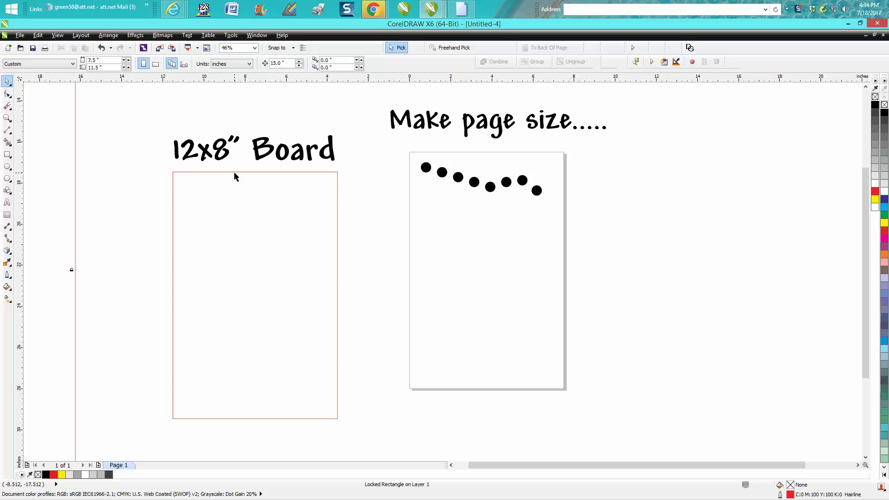
{"action": "left_click", "coordinate": [428, 170]}
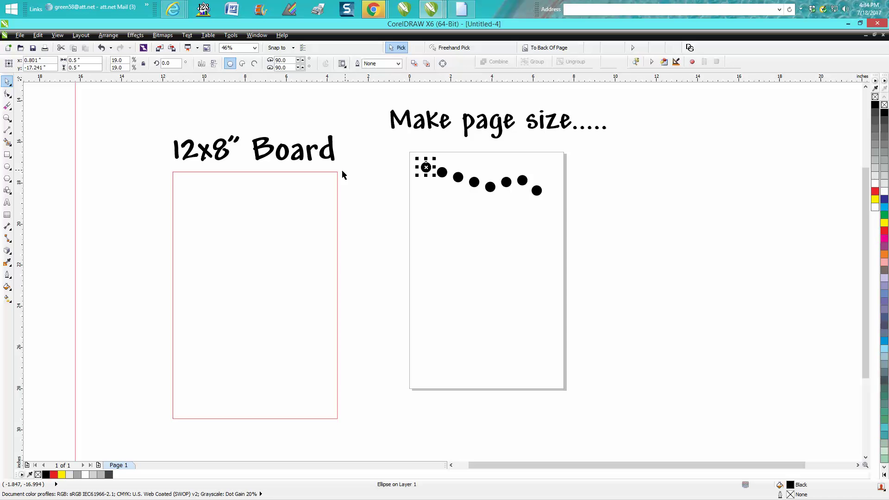
{"action": "left_click", "coordinate": [415, 156]}
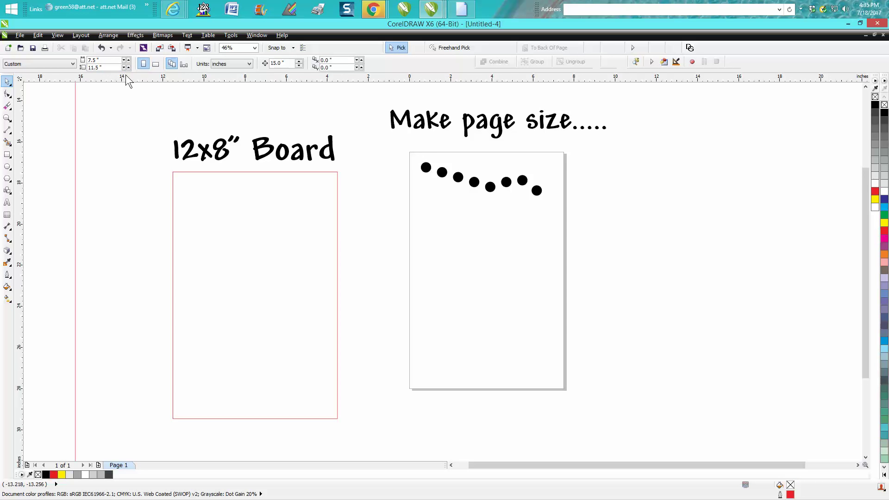
{"action": "left_click_drag", "start_coordinate": [393, 143], "coordinate": [597, 224]}
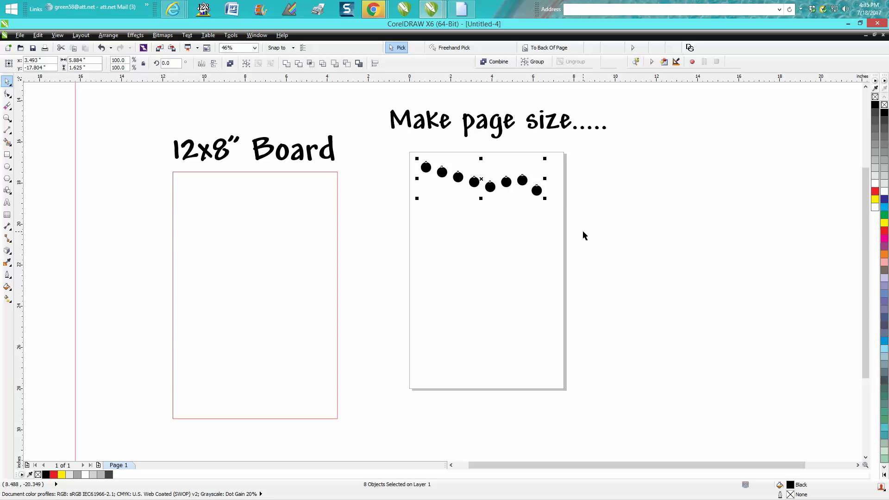
- Align the dots' tops with T, zoom in on the row, and reselect all eight
{"action": "key", "text": "t"}
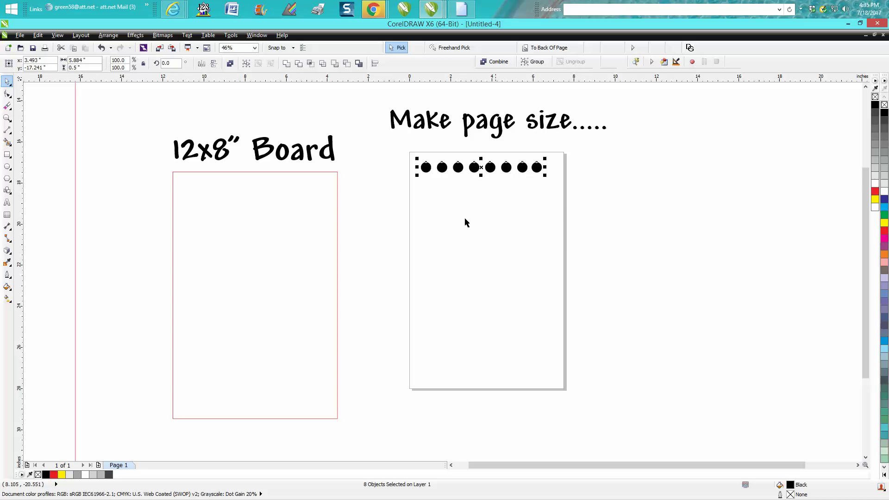
{"action": "left_click", "coordinate": [9, 118]}
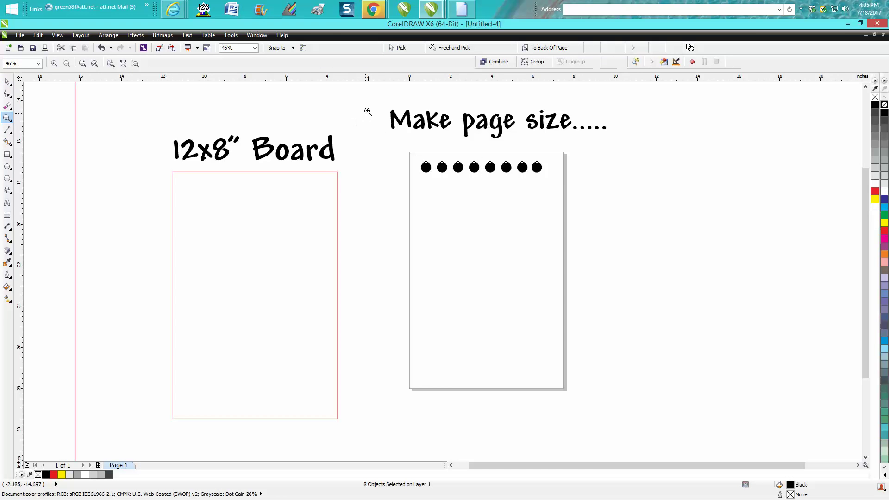
{"action": "left_click_drag", "start_coordinate": [364, 107], "coordinate": [600, 210]}
{"action": "left_click", "coordinate": [487, 209]}
{"action": "key", "text": "space"}
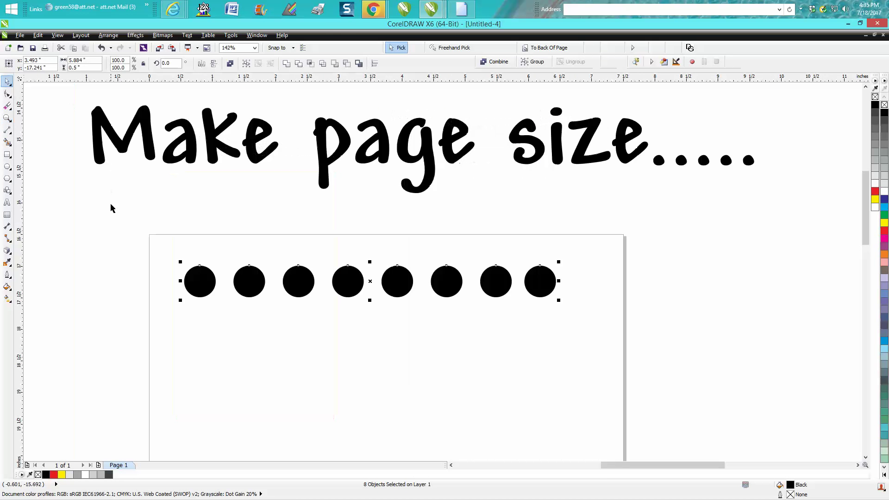
{"action": "left_click", "coordinate": [111, 208]}
{"action": "left_click_drag", "start_coordinate": [122, 212], "coordinate": [245, 322]}
{"action": "left_click_drag", "start_coordinate": [409, 362], "coordinate": [608, 375]}
- Distribute the dots by horizontal centres across the extent of the page via Align and Distribute
{"action": "left_click", "coordinate": [111, 36]}
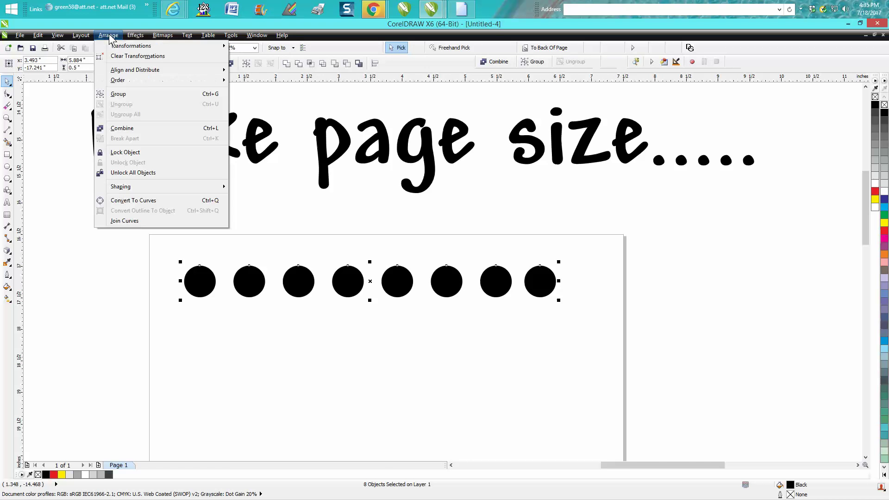
{"action": "mouse_move", "coordinate": [135, 70]}
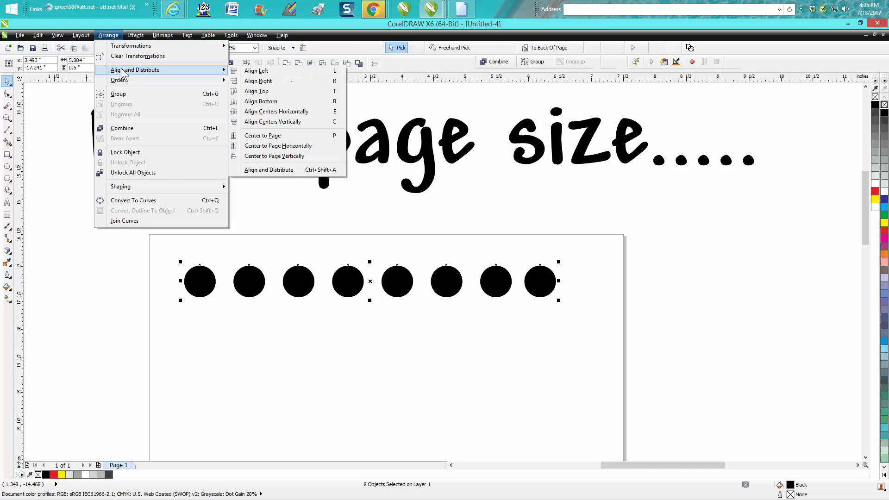
{"action": "left_click", "coordinate": [285, 170]}
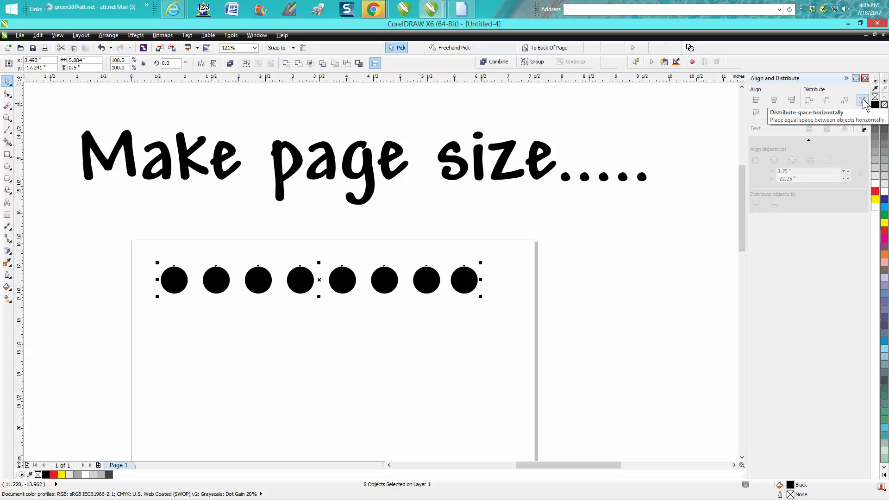
{"action": "left_click", "coordinate": [828, 103]}
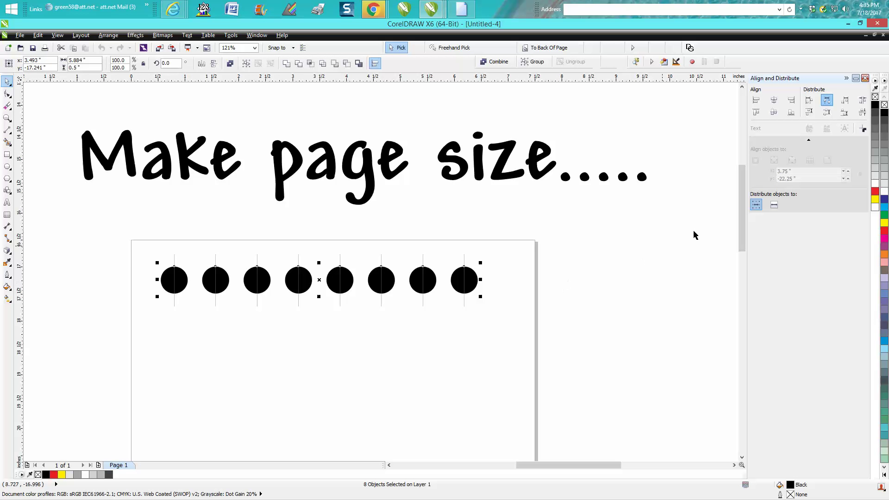
{"action": "left_click", "coordinate": [776, 206]}
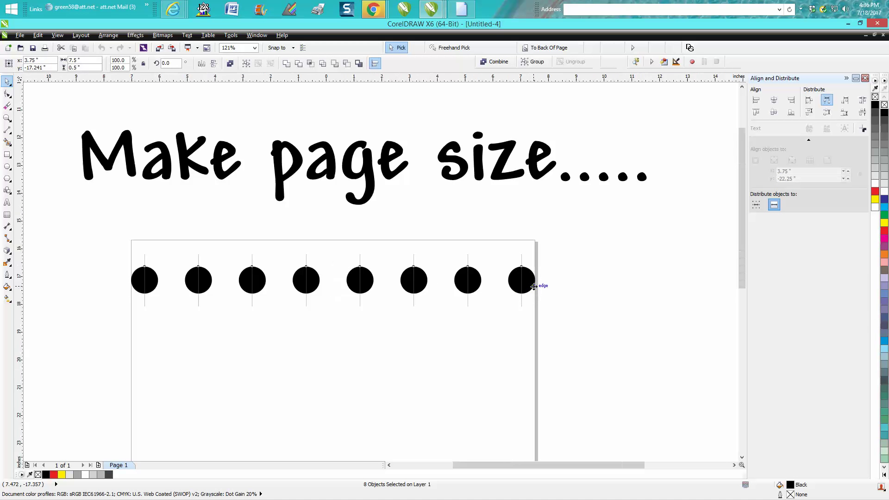
{"action": "scroll", "coordinate": [536, 286], "scroll_direction": "down", "scroll_amount": 1}
{"action": "scroll", "coordinate": [535, 286], "scroll_direction": "down", "scroll_amount": 1}
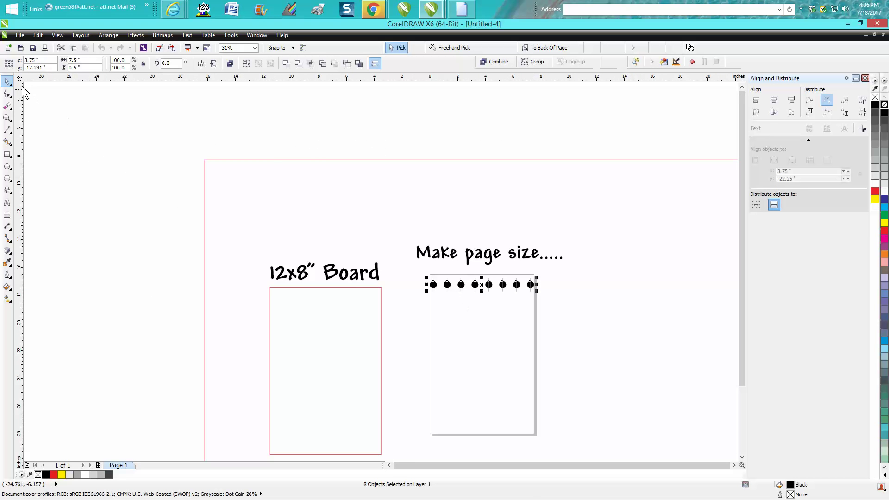
- Unlock and delete the large locked rectangle around the drawing
{"action": "left_click", "coordinate": [279, 166]}
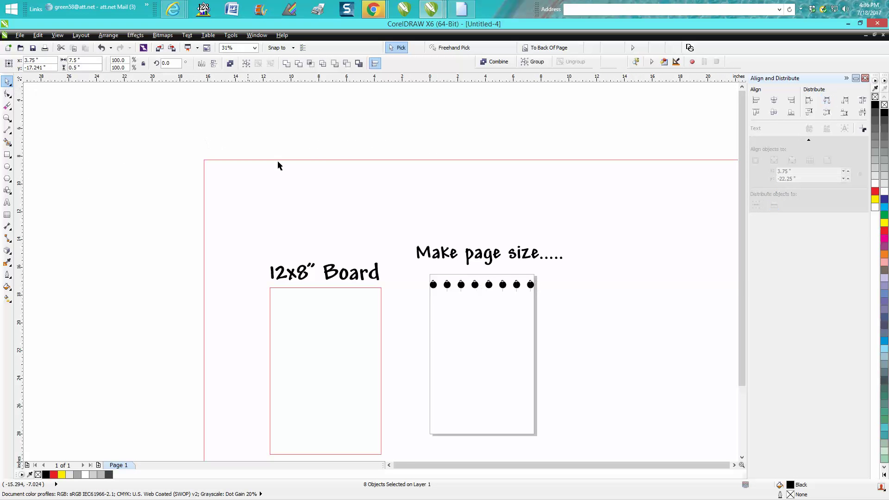
{"action": "left_click", "coordinate": [324, 161]}
{"action": "left_click", "coordinate": [109, 35]}
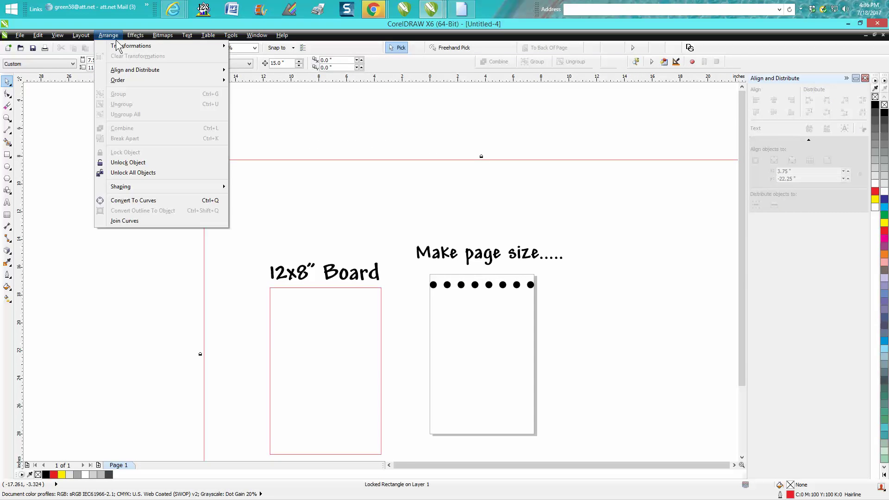
{"action": "left_click", "coordinate": [128, 162]}
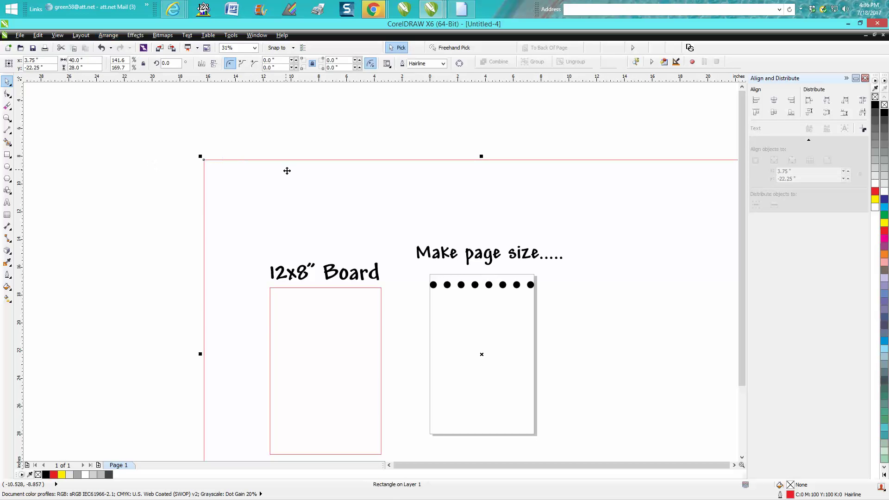
{"action": "key", "text": "Delete"}
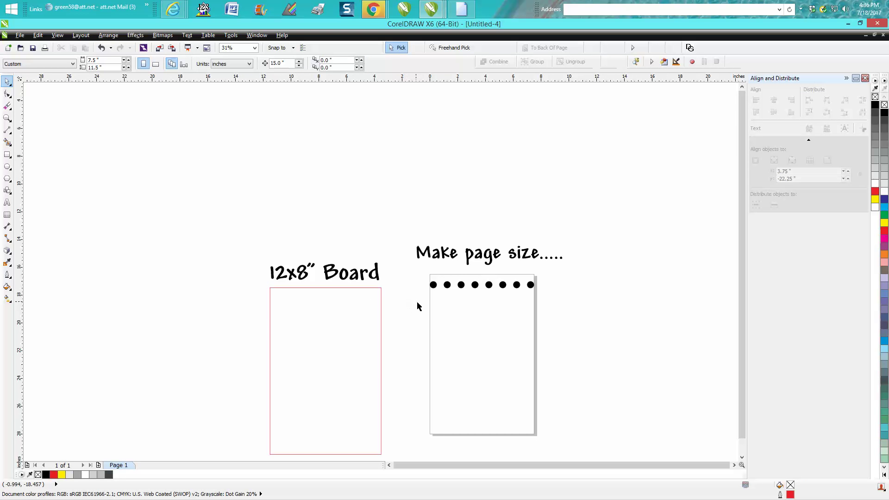
- Center the 12x8" board rectangle on the page with P and zoom in
{"action": "left_click", "coordinate": [379, 292]}
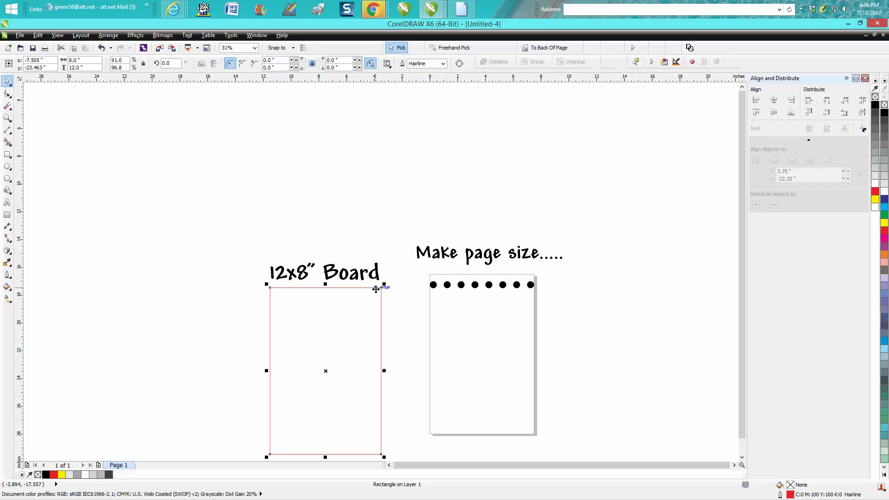
{"action": "key", "text": "p"}
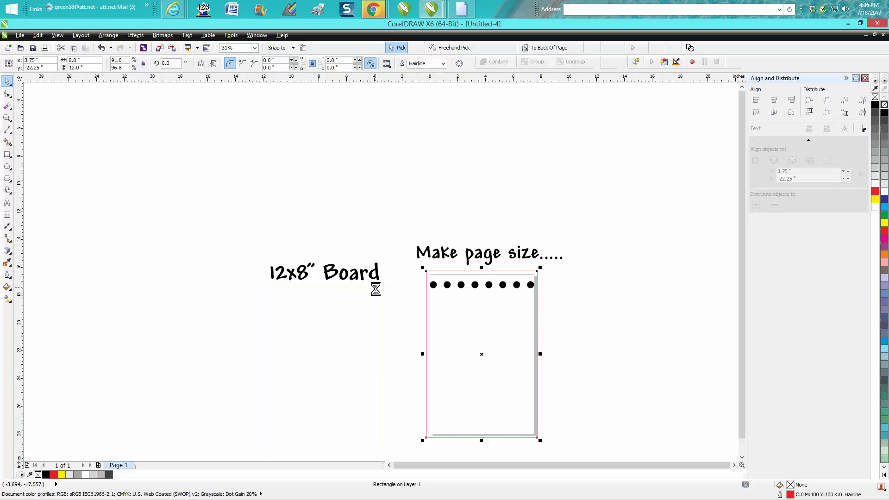
{"action": "left_click", "coordinate": [8, 120]}
{"action": "left_click_drag", "start_coordinate": [393, 217], "coordinate": [622, 452]}
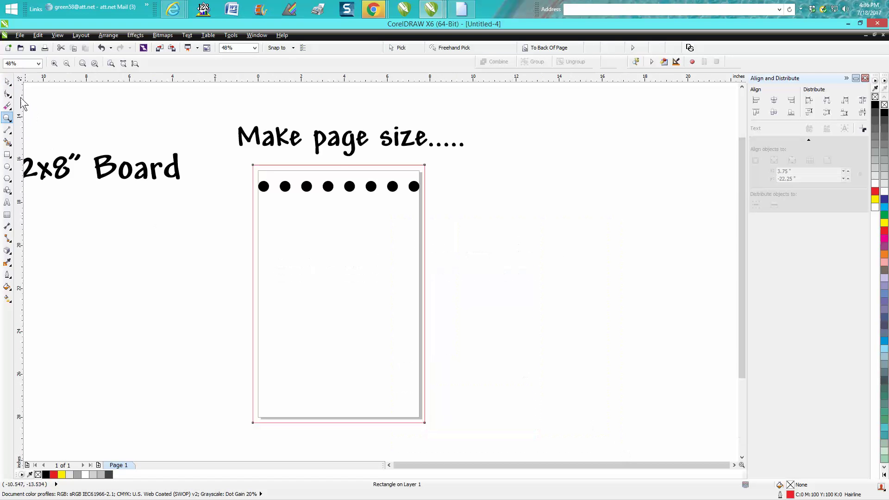
- With nothing selected, set the page width to 40 and height to 28 inches
{"action": "left_click", "coordinate": [9, 82]}
{"action": "left_click", "coordinate": [101, 104]}
{"action": "double_click", "coordinate": [95, 61]}
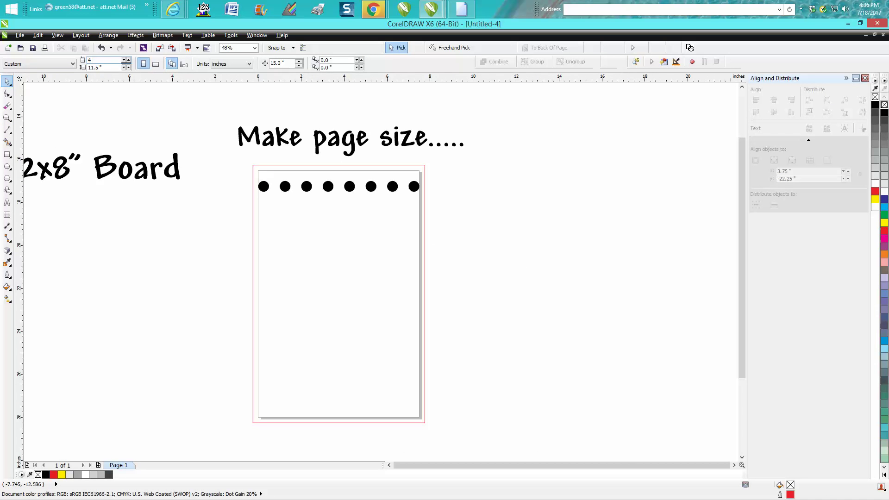
{"action": "type", "text": "40"}
{"action": "key", "text": "Tab"}
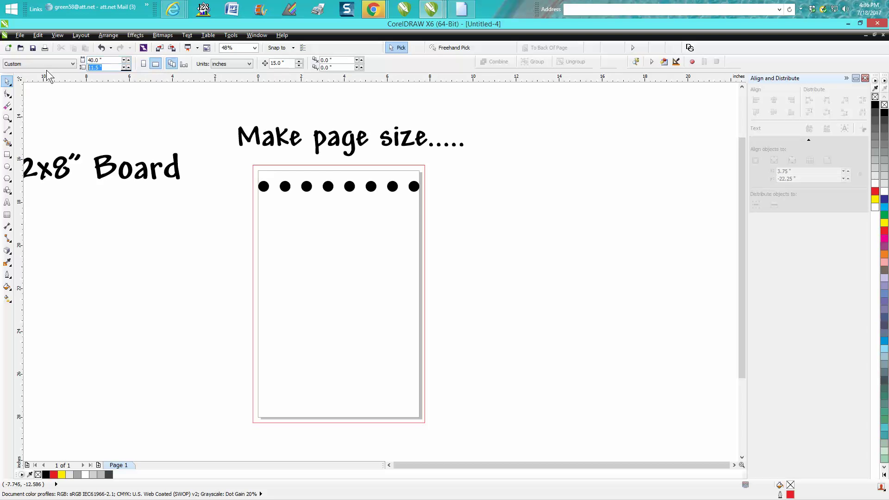
{"action": "type", "text": "28"}
{"action": "key", "text": "Return"}
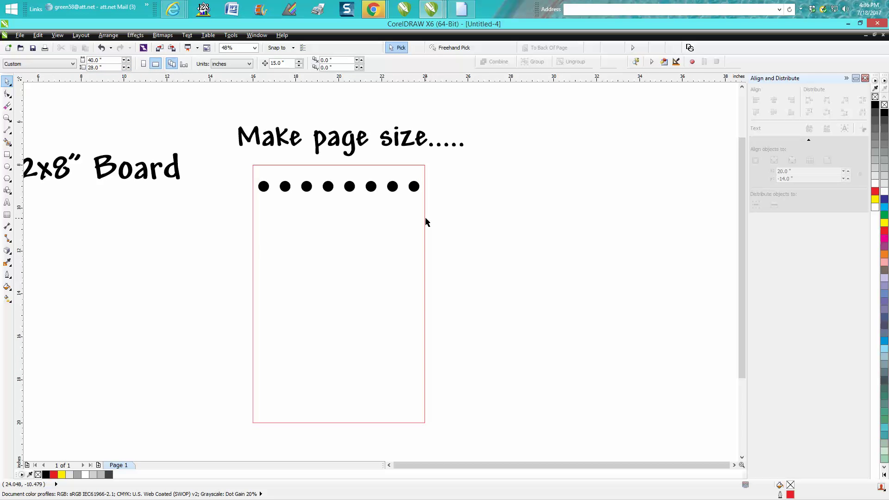
{"action": "left_click", "coordinate": [8, 119]}
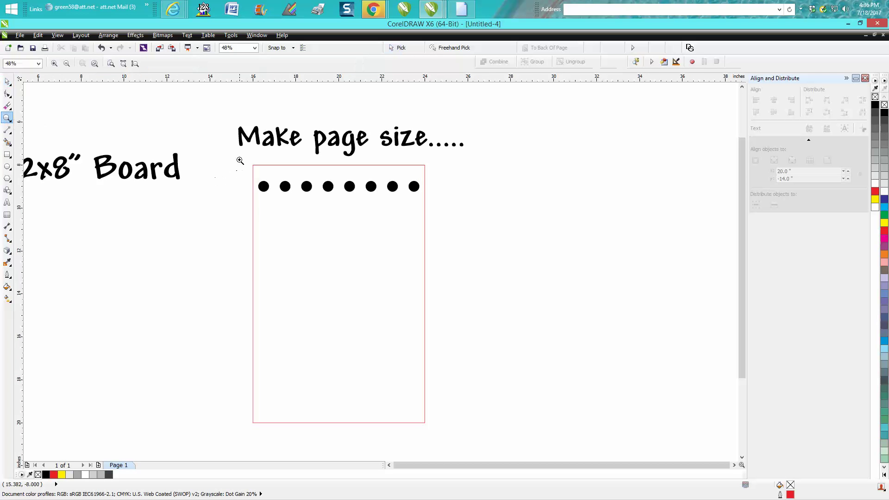
{"action": "left_click_drag", "start_coordinate": [240, 161], "coordinate": [484, 415]}
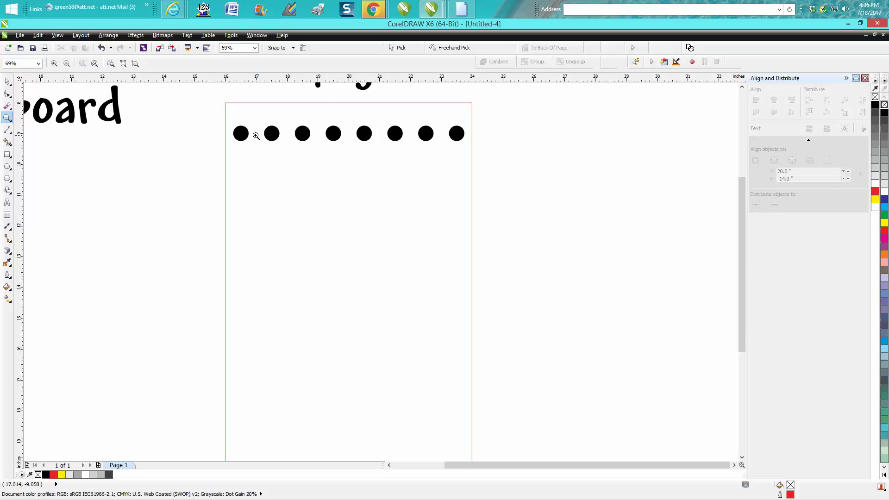
{"action": "left_click", "coordinate": [8, 82]}
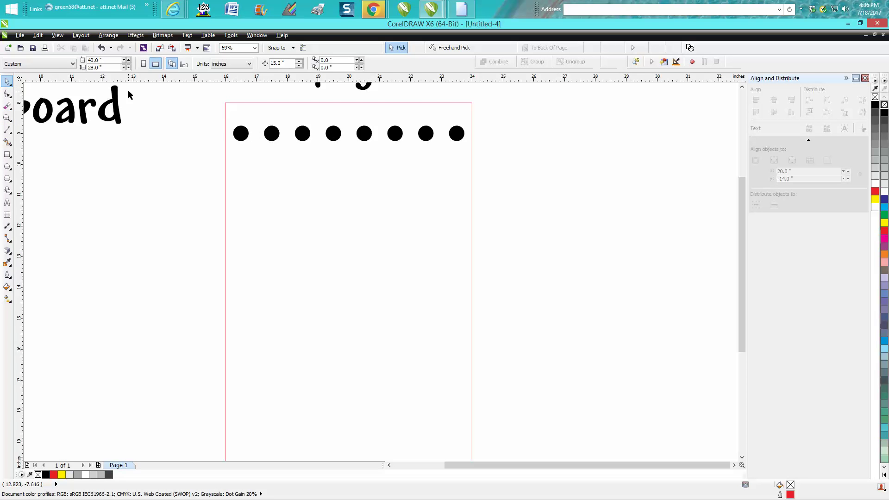
- Distribute the eight selected dots by right edges across the extent of selection
{"action": "left_click_drag", "start_coordinate": [213, 102], "coordinate": [480, 187]}
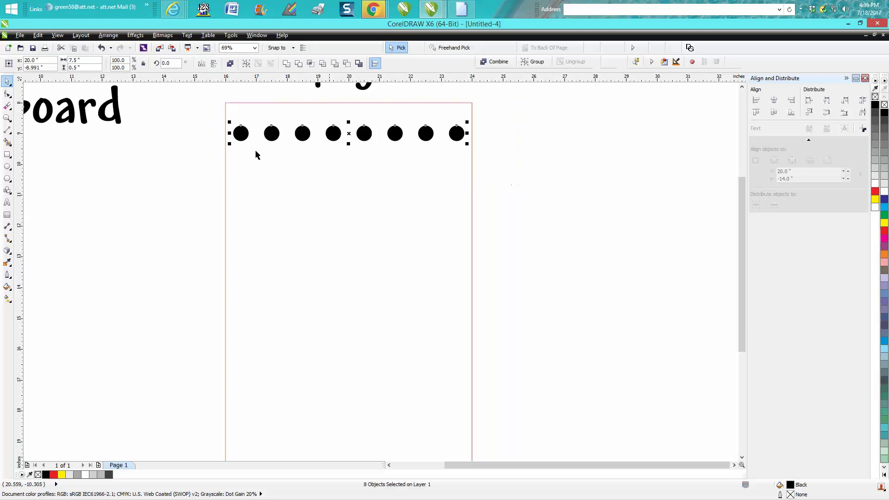
{"action": "left_click", "coordinate": [9, 118]}
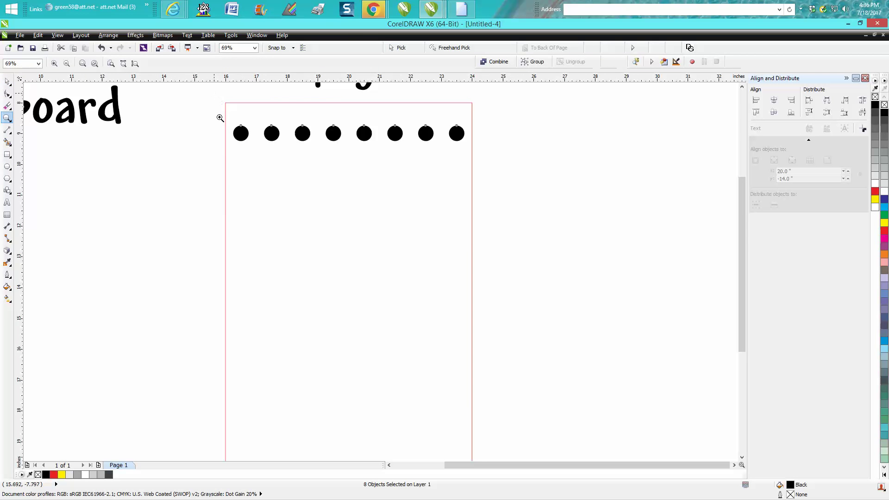
{"action": "left_click", "coordinate": [600, 201]}
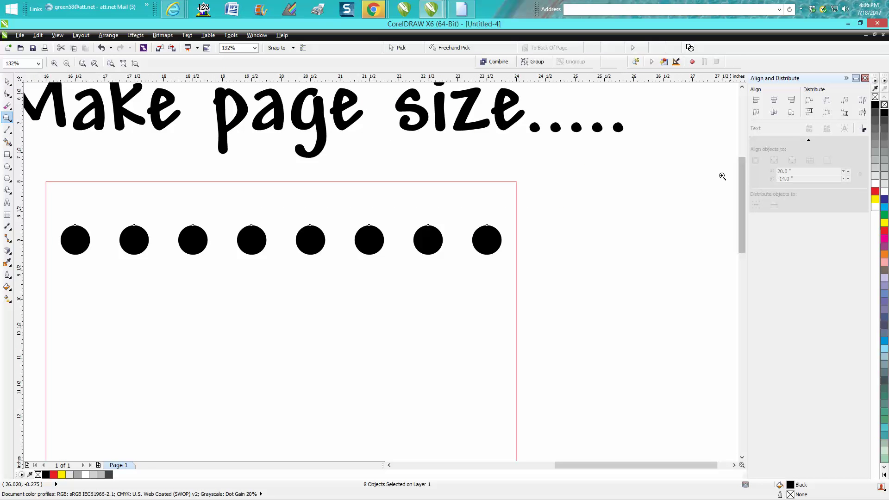
{"action": "left_click", "coordinate": [8, 80]}
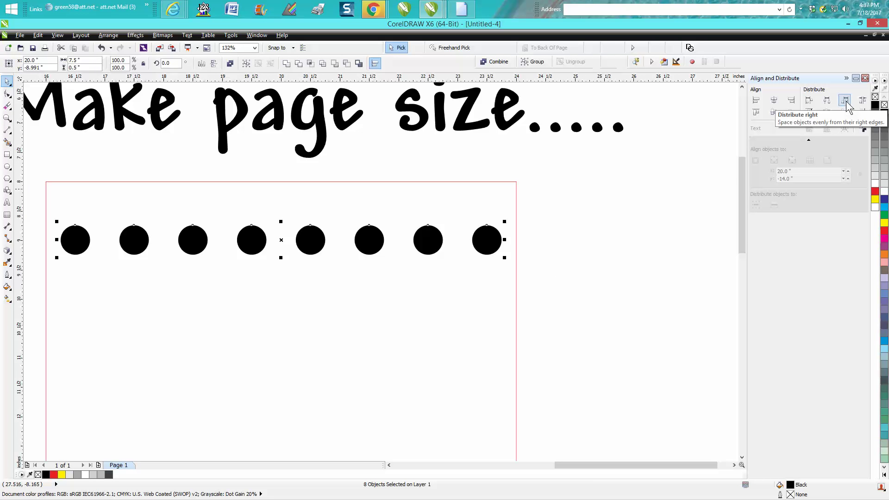
{"action": "left_click", "coordinate": [846, 103]}
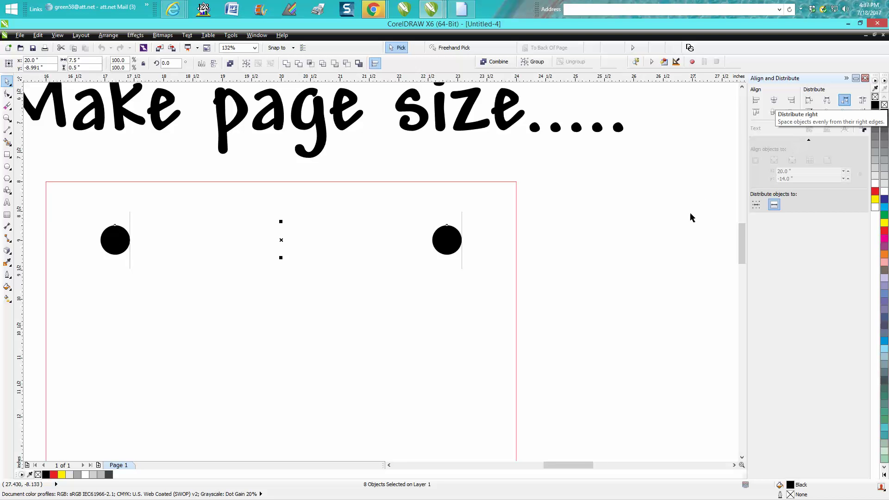
{"action": "scroll", "coordinate": [688, 220], "scroll_direction": "down", "scroll_amount": 5}
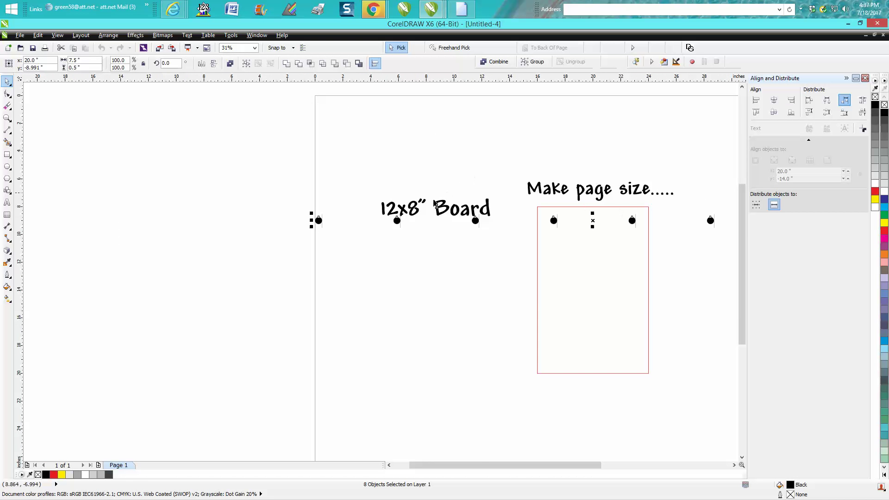
{"action": "scroll", "coordinate": [433, 397], "scroll_direction": "down", "scroll_amount": 3}
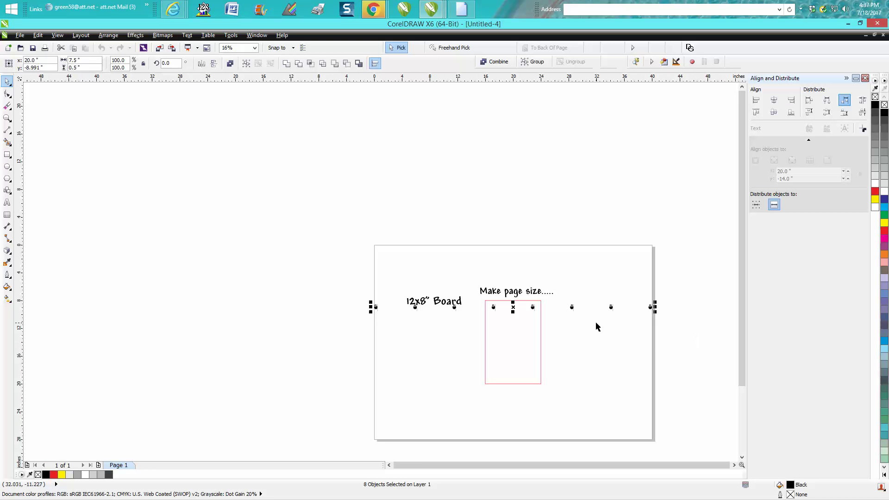
{"action": "left_click", "coordinate": [758, 207]}
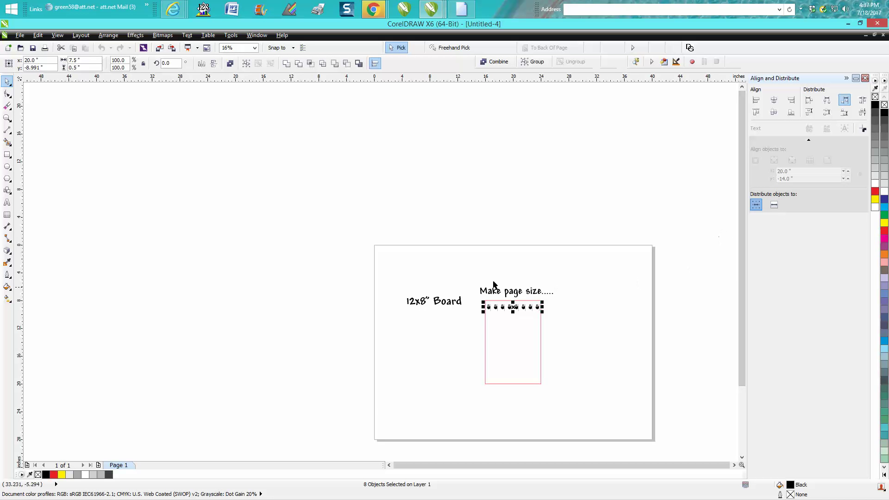
{"action": "left_click", "coordinate": [9, 119]}
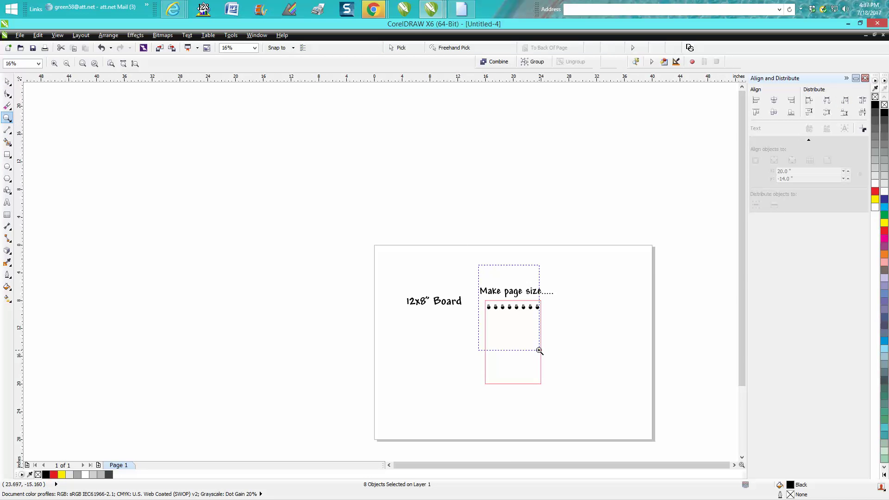
{"action": "left_click_drag", "start_coordinate": [479, 264], "coordinate": [545, 356]}
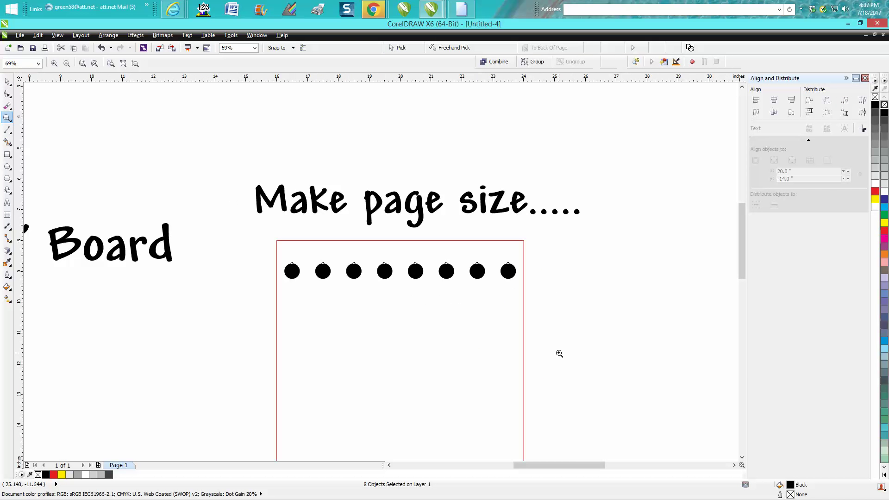